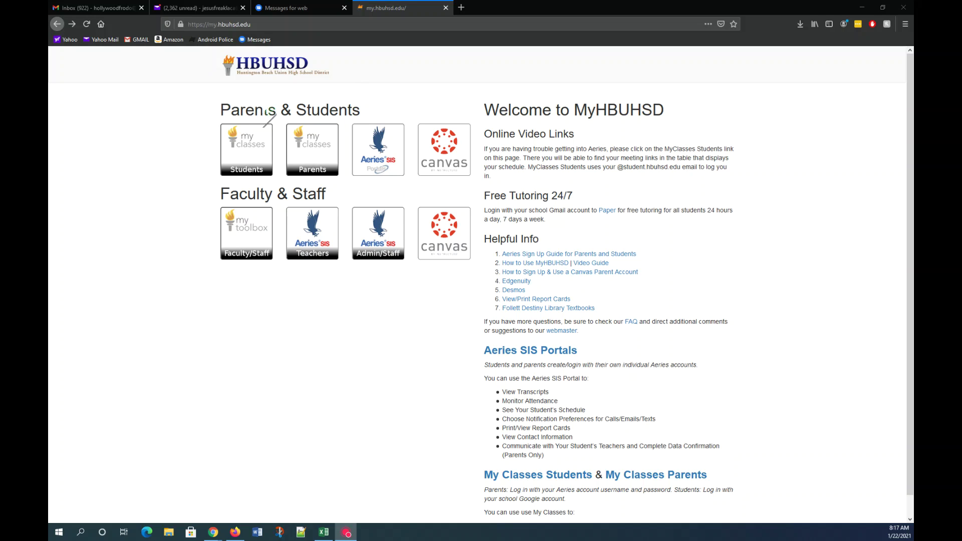
Open the Aeries parent/student login from the MyHBUHSD home page
left_click(377, 154)
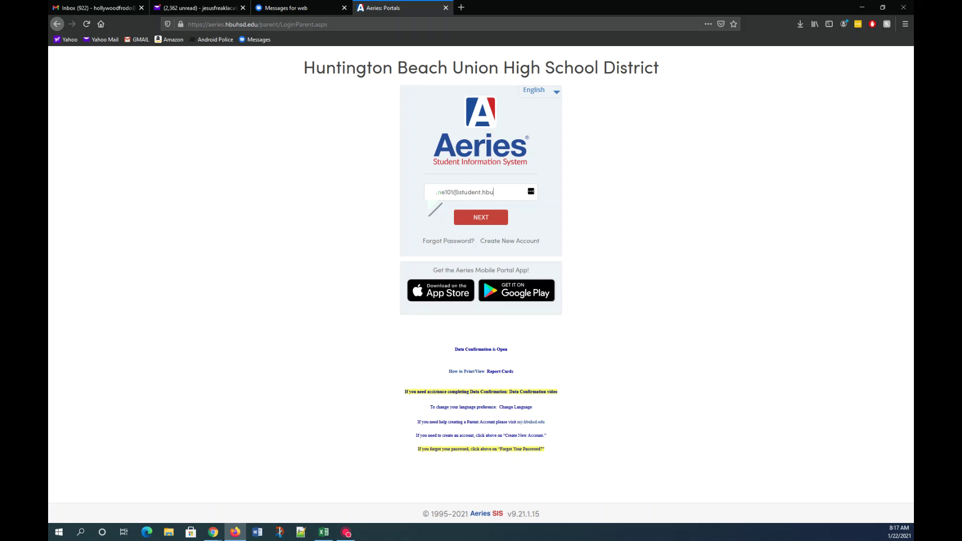
Sign in to Aeries with the student's school e-mail address and account password
type(".edu")
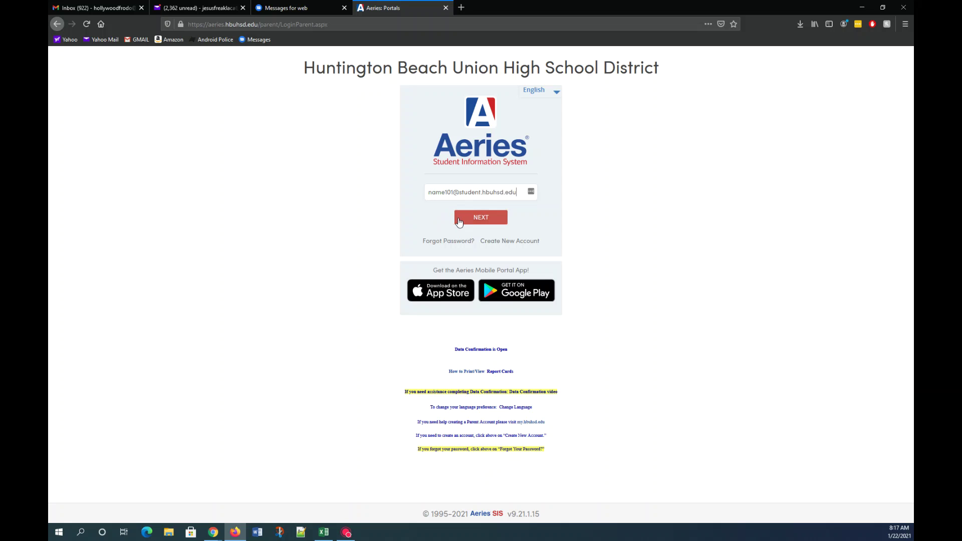
left_click(460, 218)
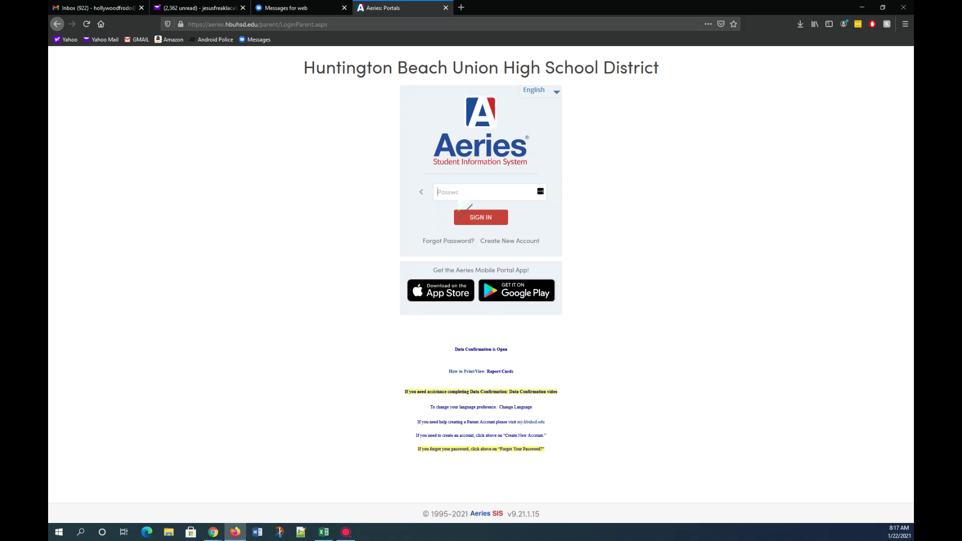
type("••")
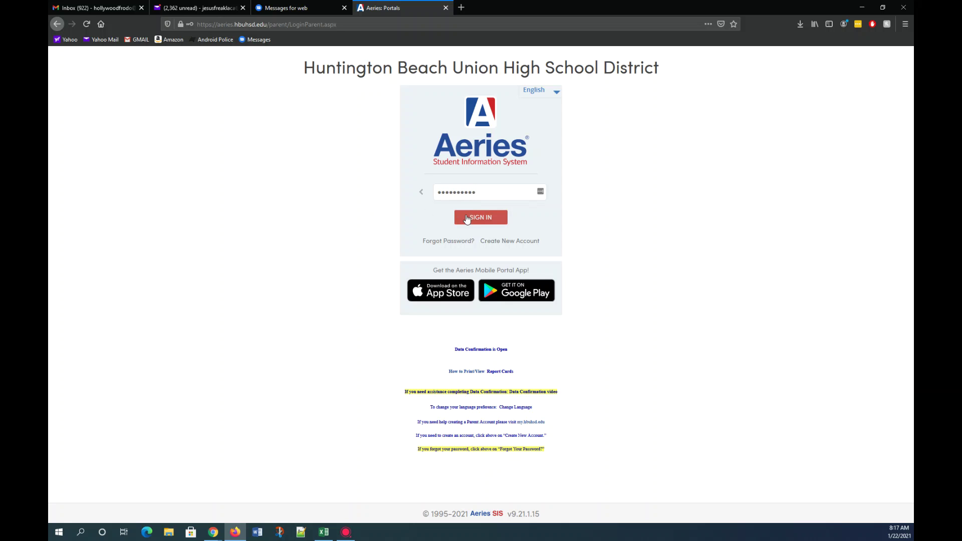
left_click(482, 218)
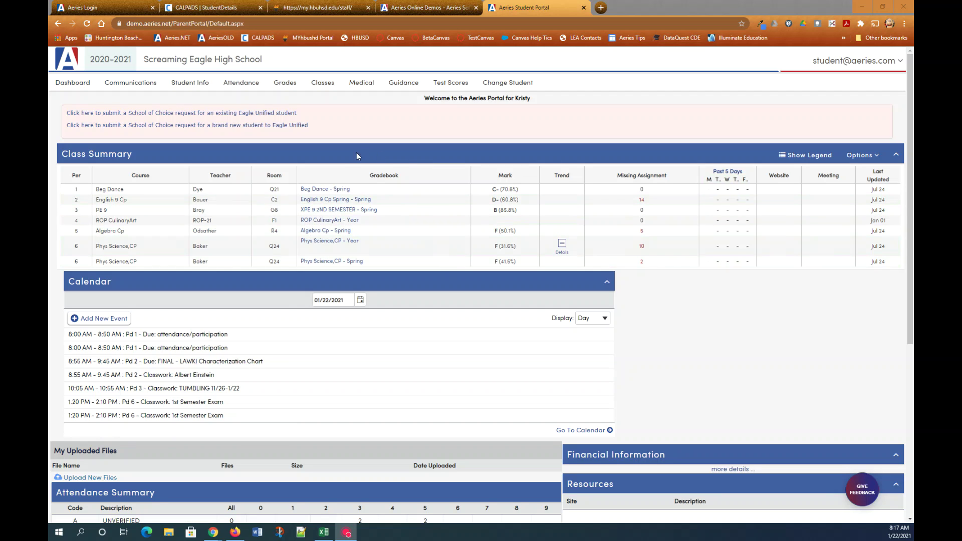
Go to Course Requests Entry under the Classes menu
mouse_move(325, 86)
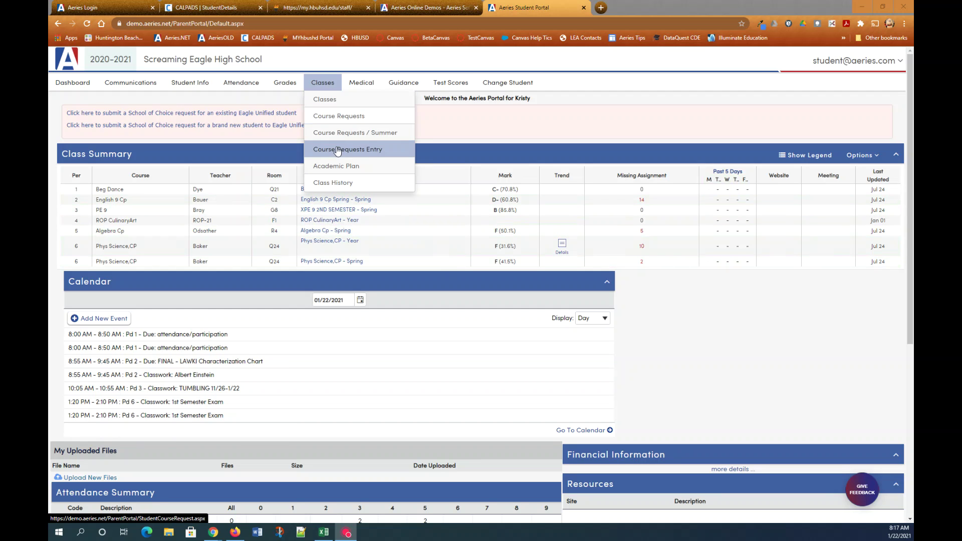
left_click(323, 152)
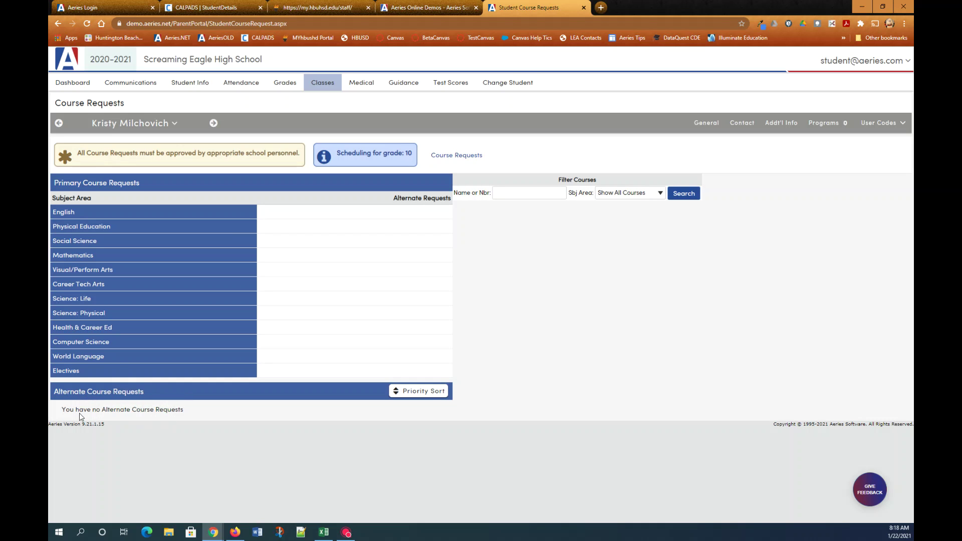
left_click_drag(70, 409, 183, 411)
left_click(644, 195)
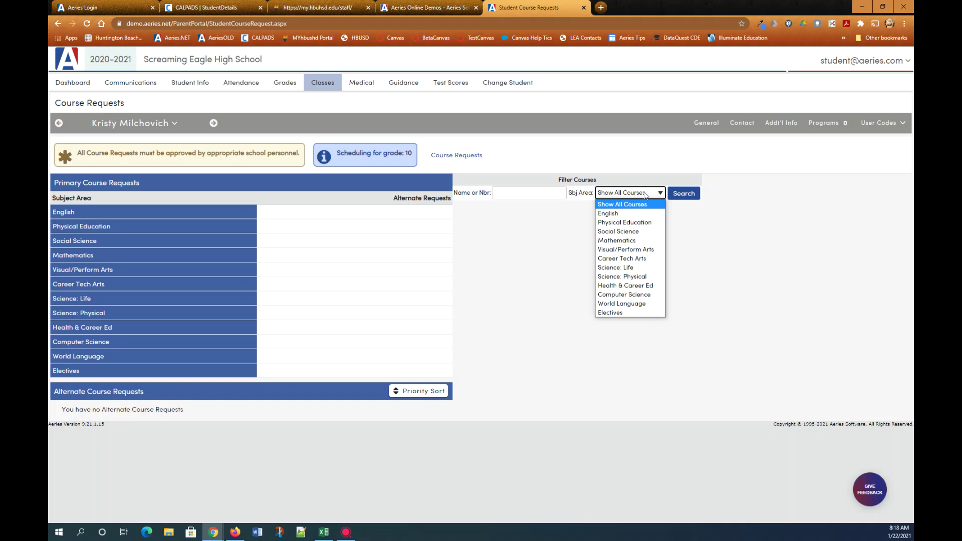
left_click(645, 195)
left_click(505, 195)
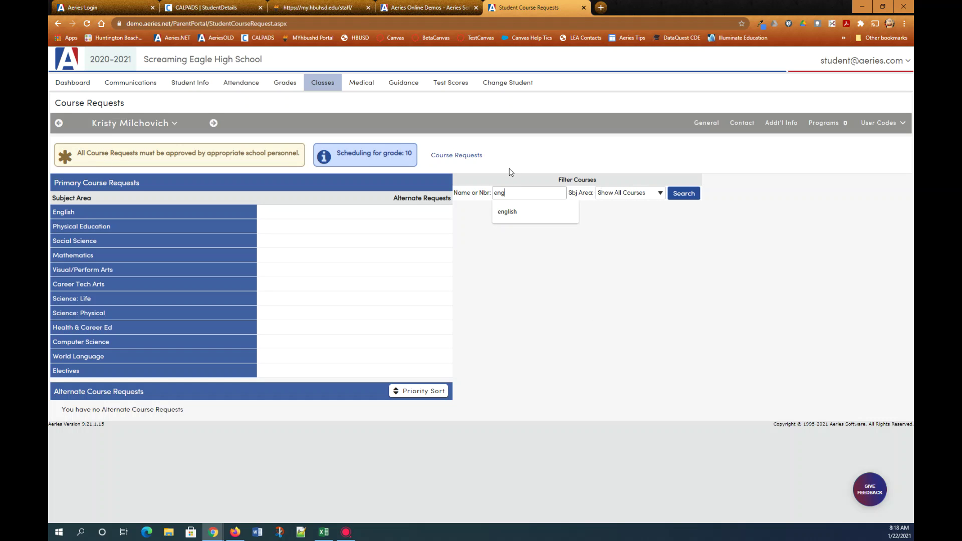
Search 'eng' courses and request English 10 (0311) as the primary English course
key("Return")
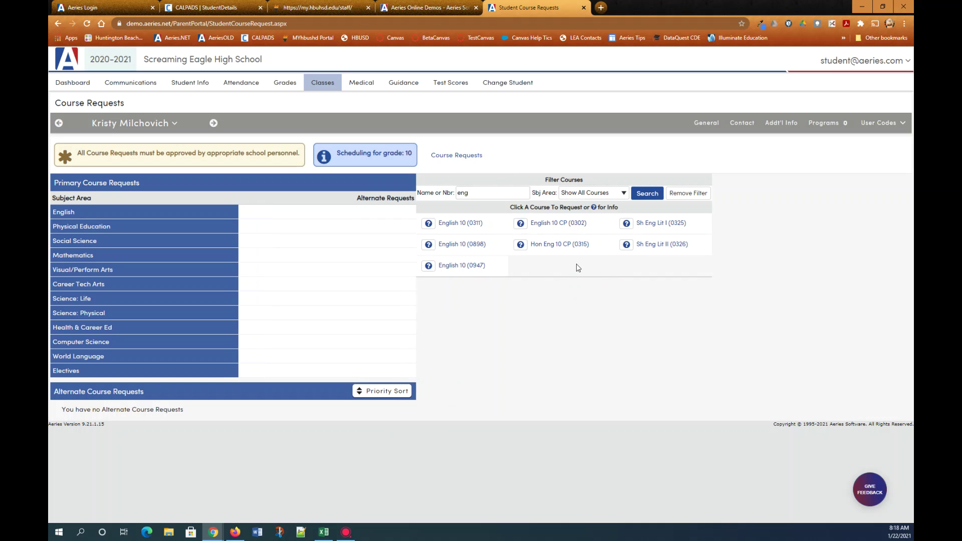
left_click(457, 225)
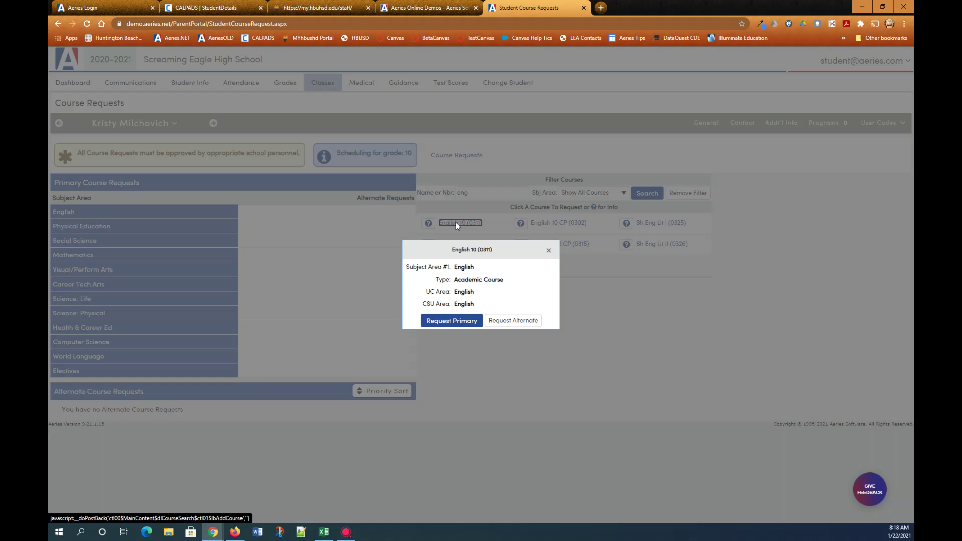
left_click(453, 323)
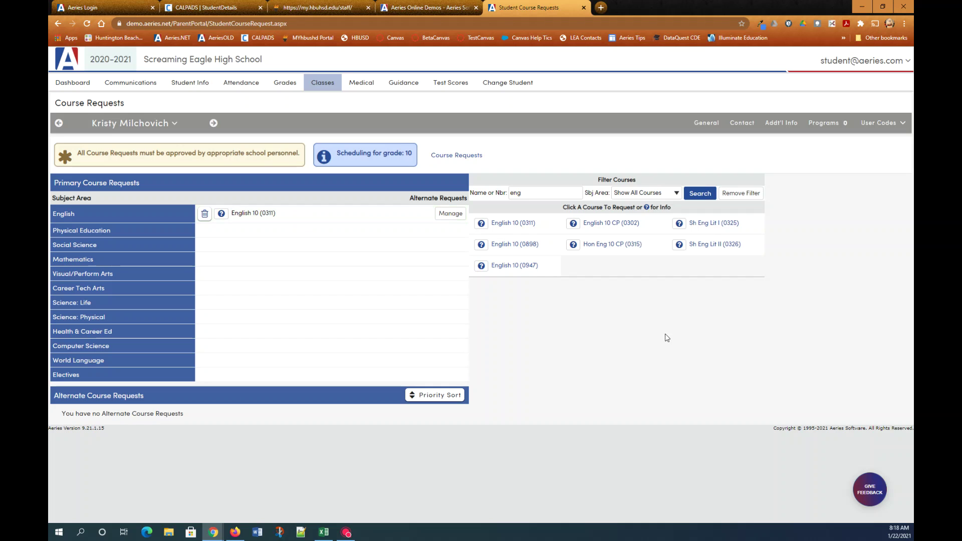
double_click(516, 193)
Filter courses to Mathematics, request Algebra A (0924) as primary, then start deleting it
type("e")
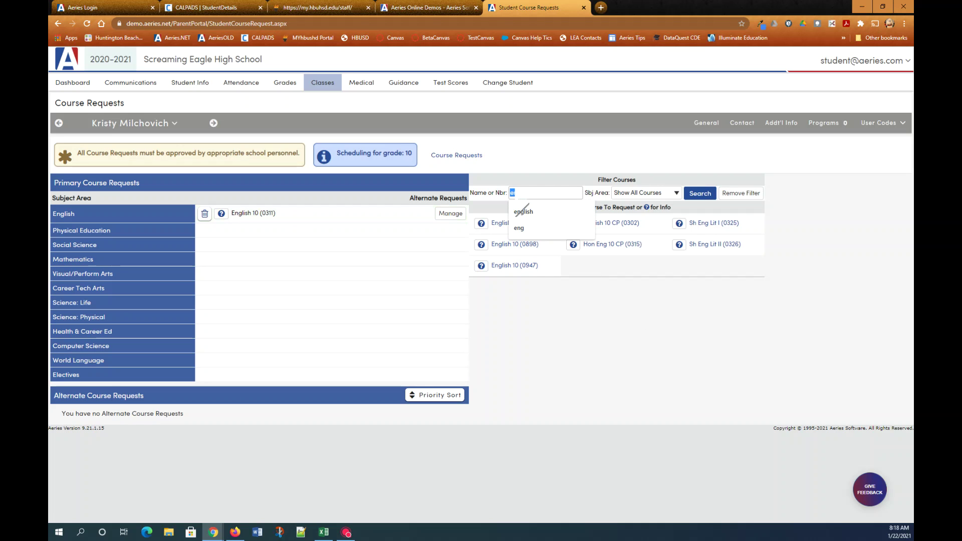
key("BackSpace")
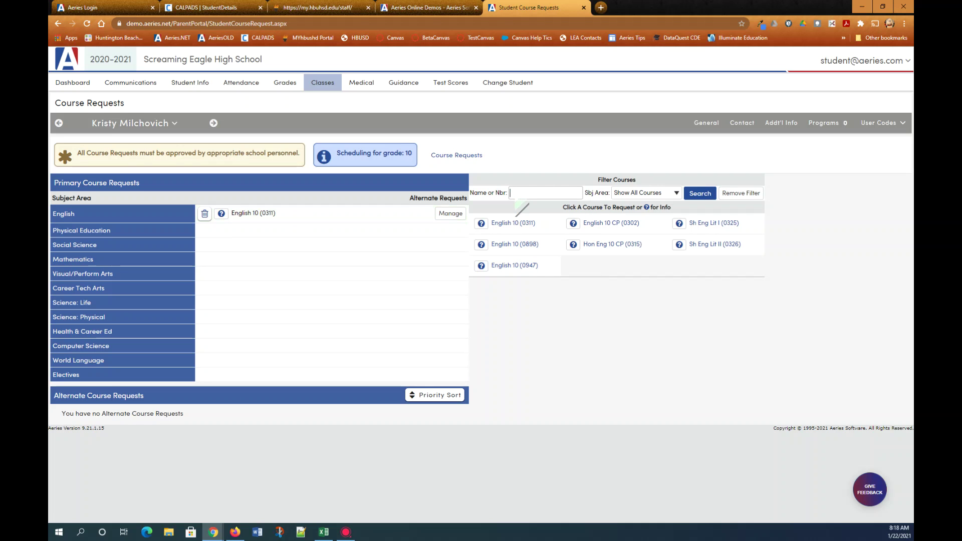
left_click(672, 195)
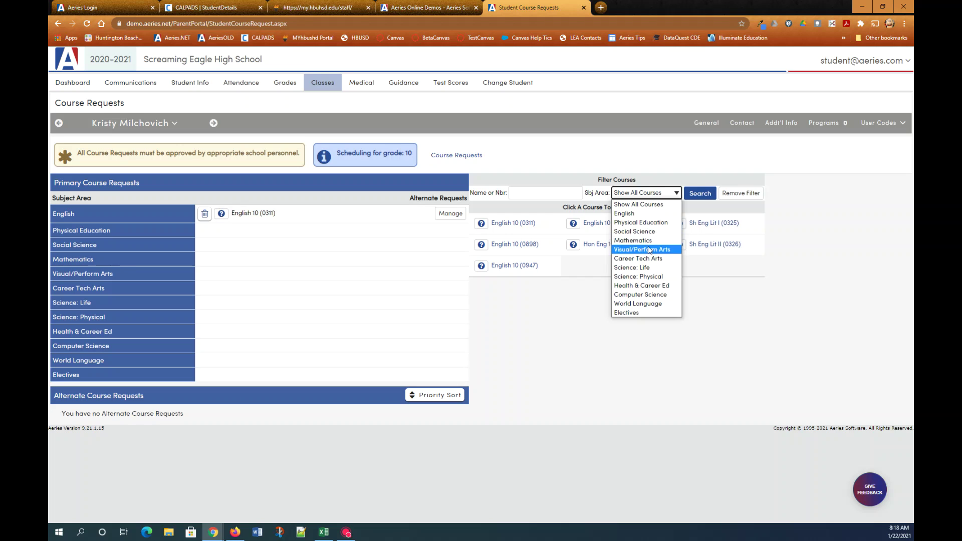
left_click(633, 240)
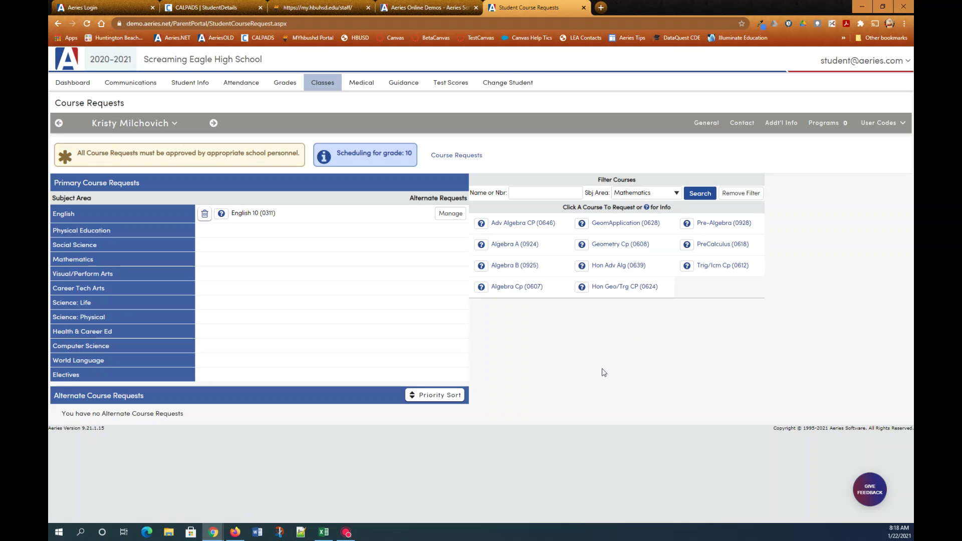
left_click(516, 245)
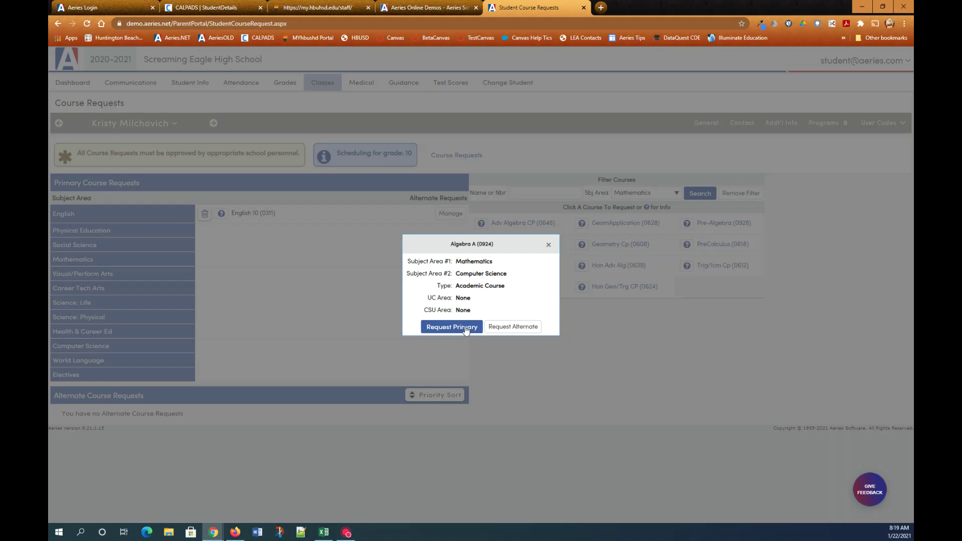
left_click(451, 327)
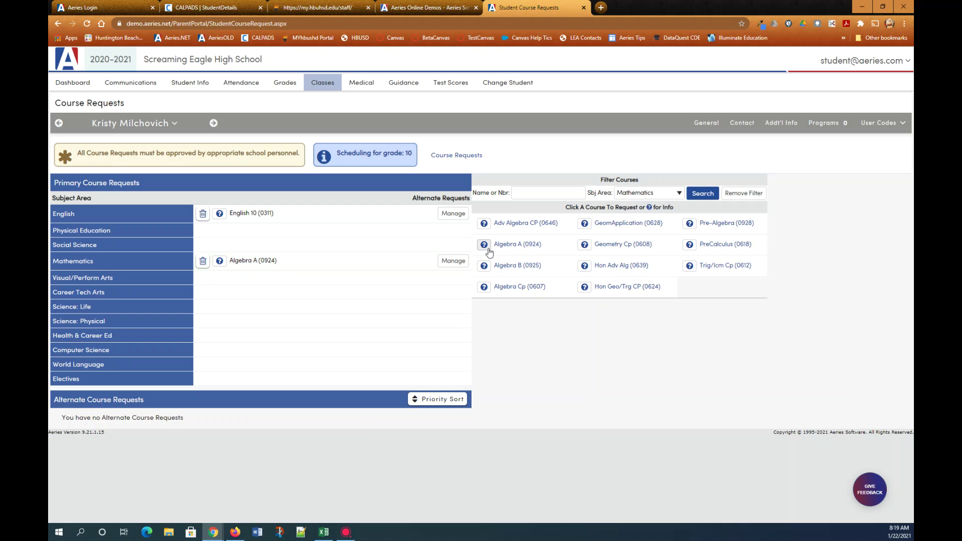
left_click(203, 262)
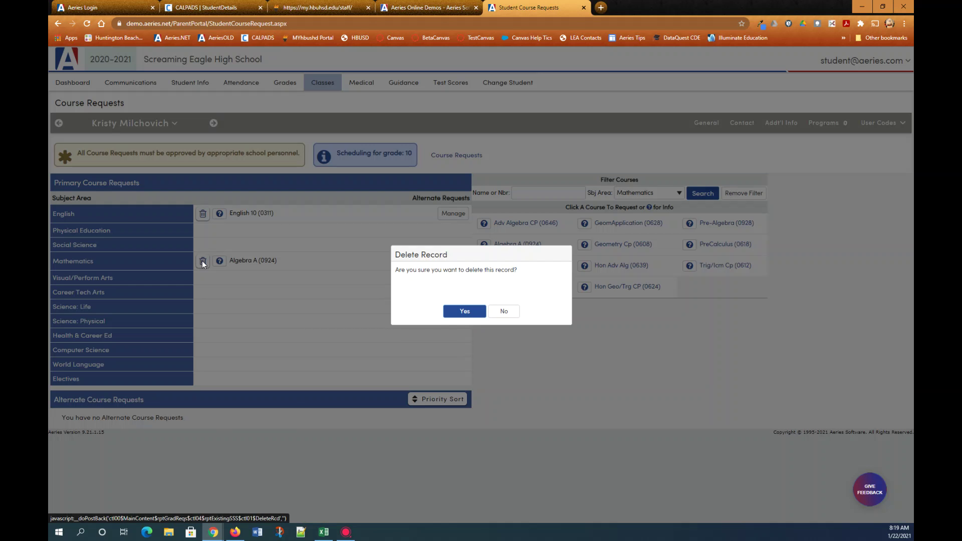
Confirm removing Algebra A, then request Geometry Cp (0608) primary and Algebra A (0924) alternate
left_click(457, 313)
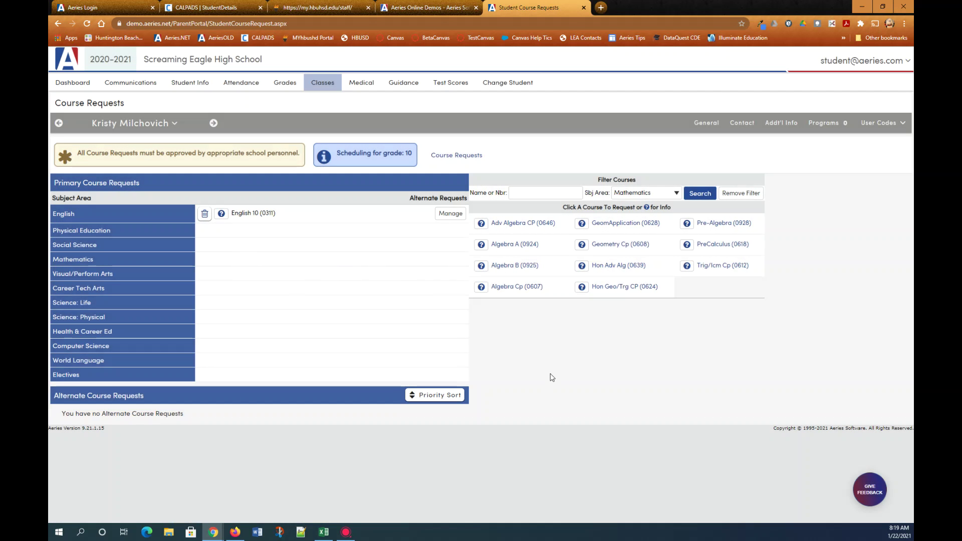
left_click(612, 245)
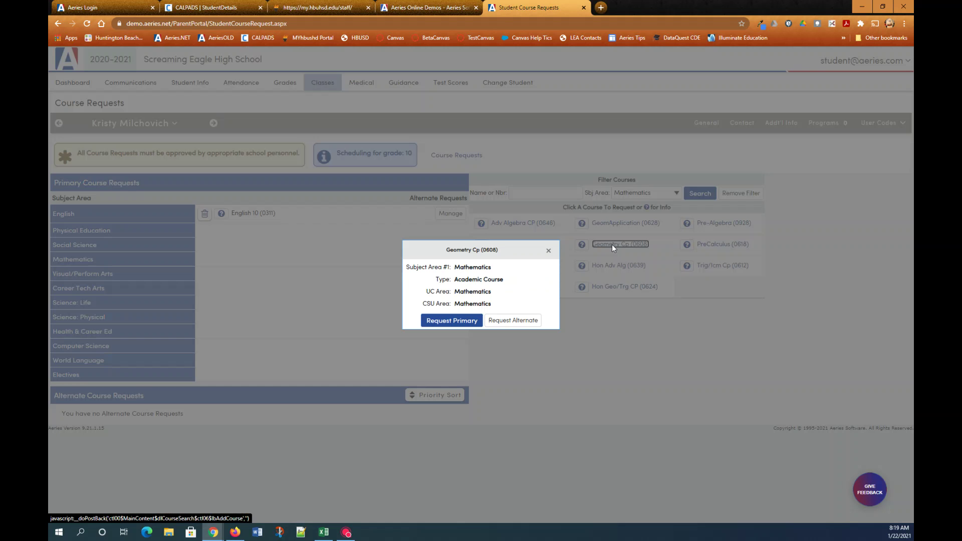
left_click(456, 324)
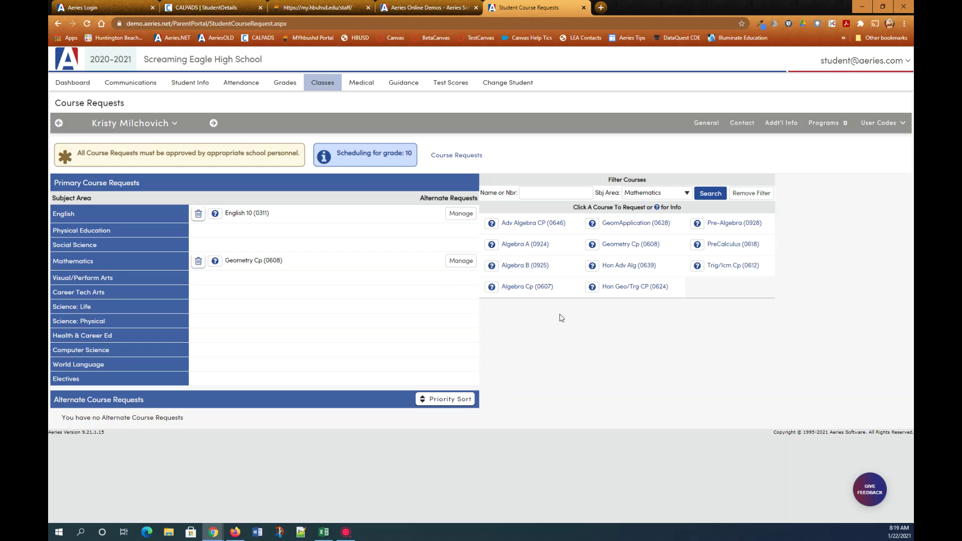
left_click(522, 245)
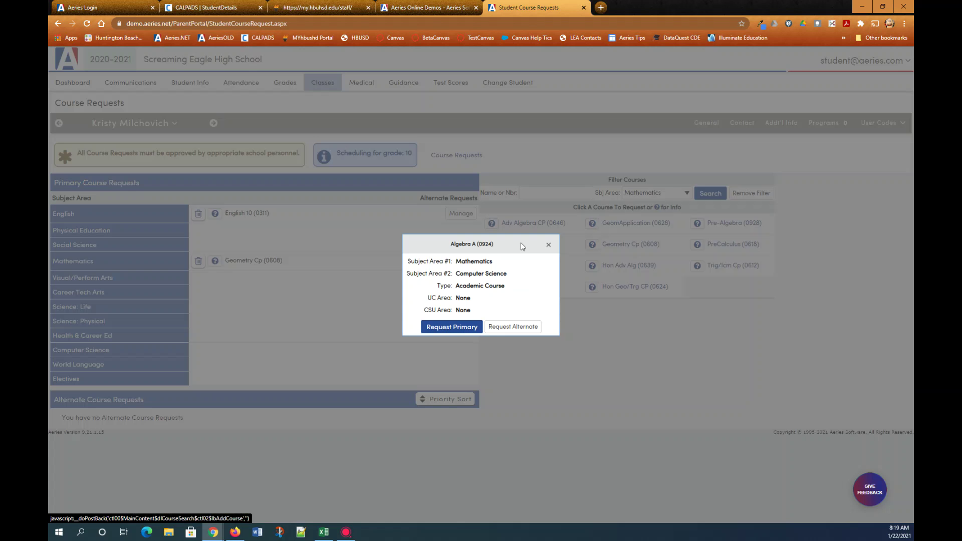
left_click(517, 328)
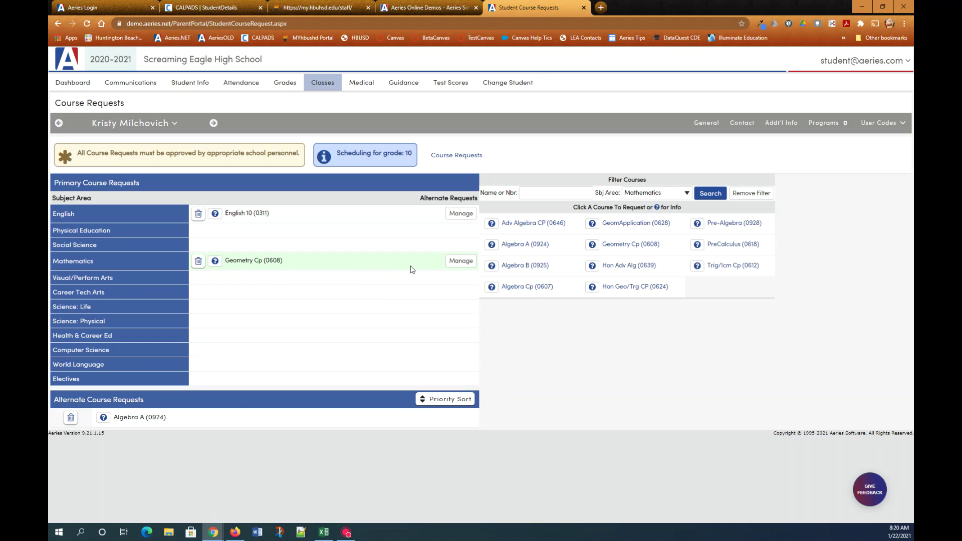
Link Algebra A (0924) to Geometry Cp as its alternate and save
left_click(456, 261)
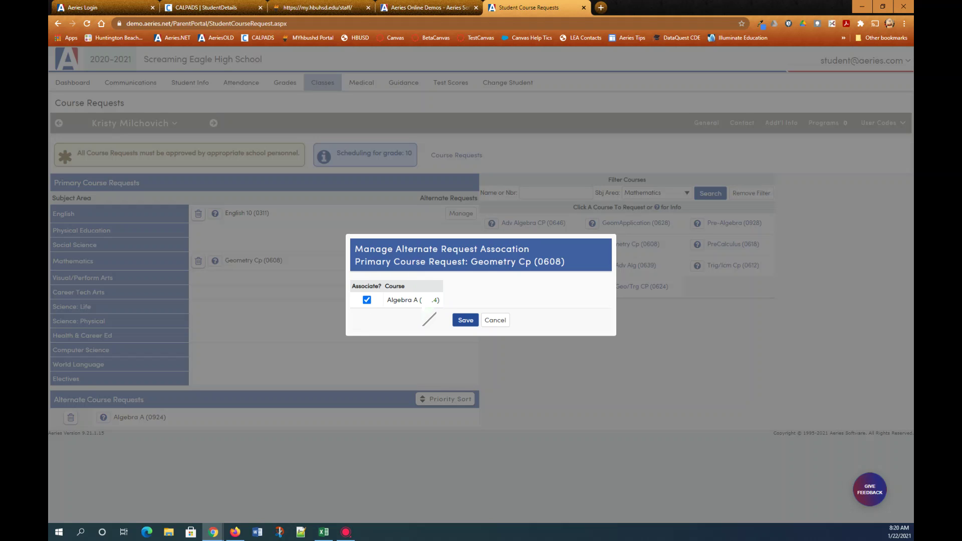
left_click(465, 320)
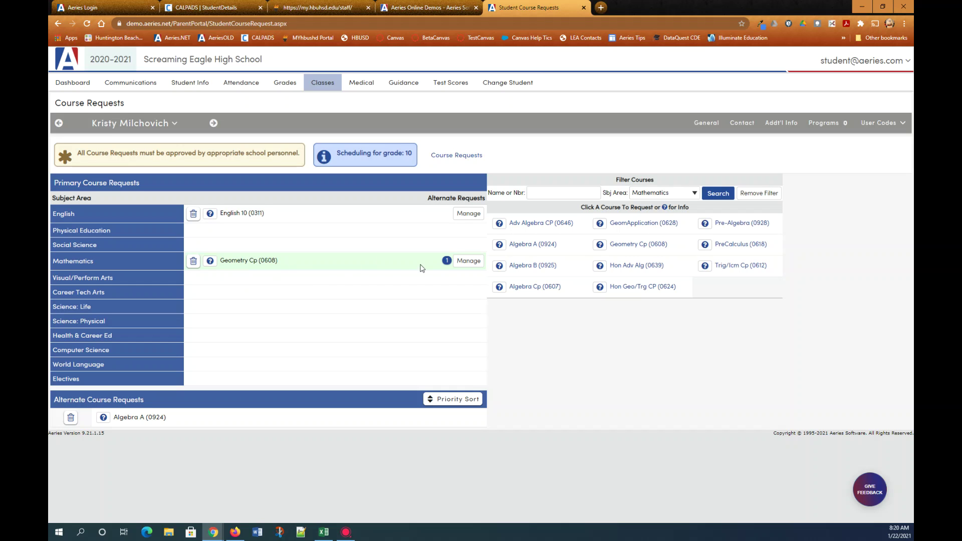
left_click(468, 261)
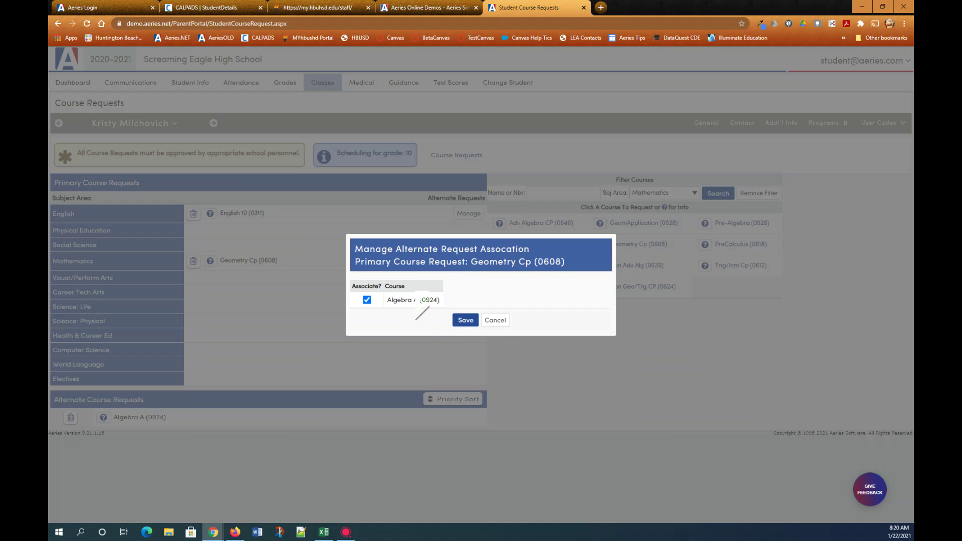
left_click(470, 322)
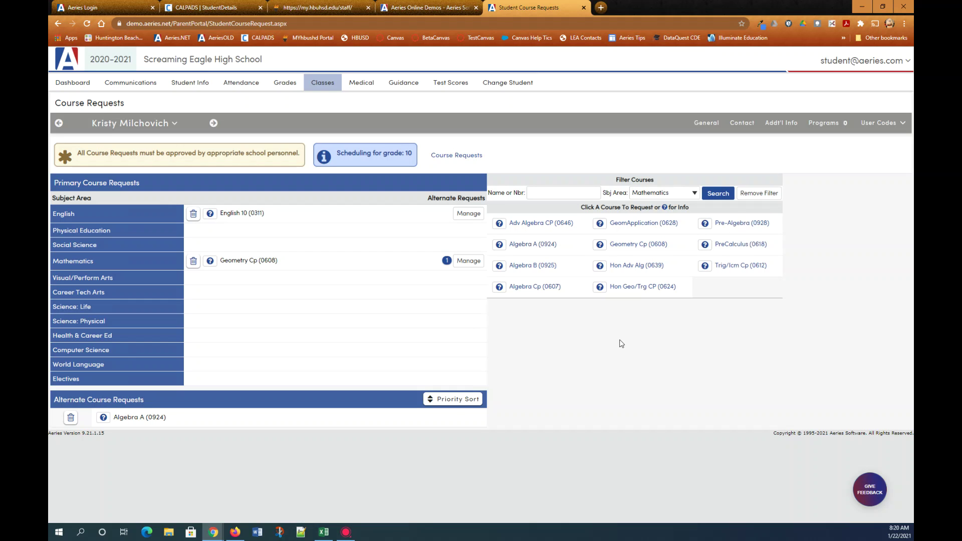
Request Algebra Cp (0607) as an alternate and link it to Geometry Cp too
left_click(523, 291)
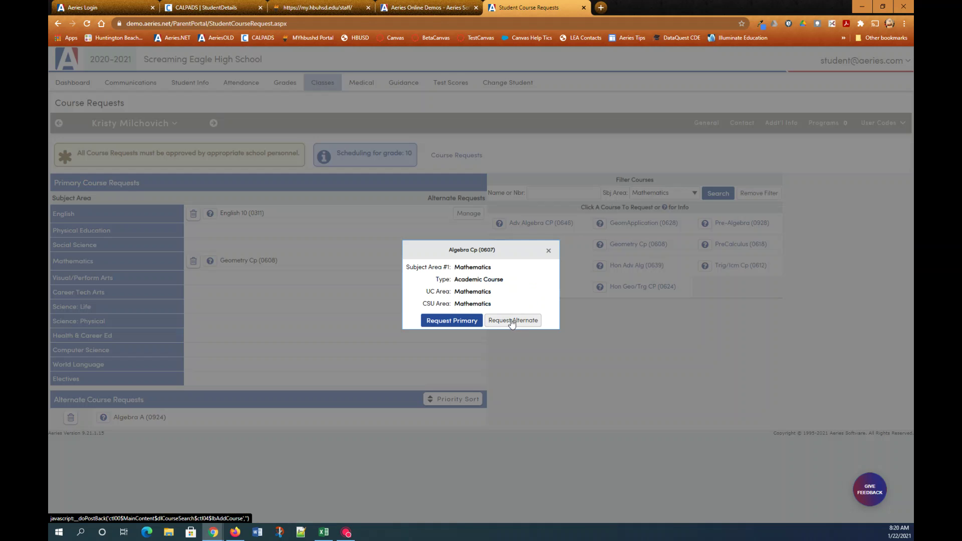
left_click(512, 321)
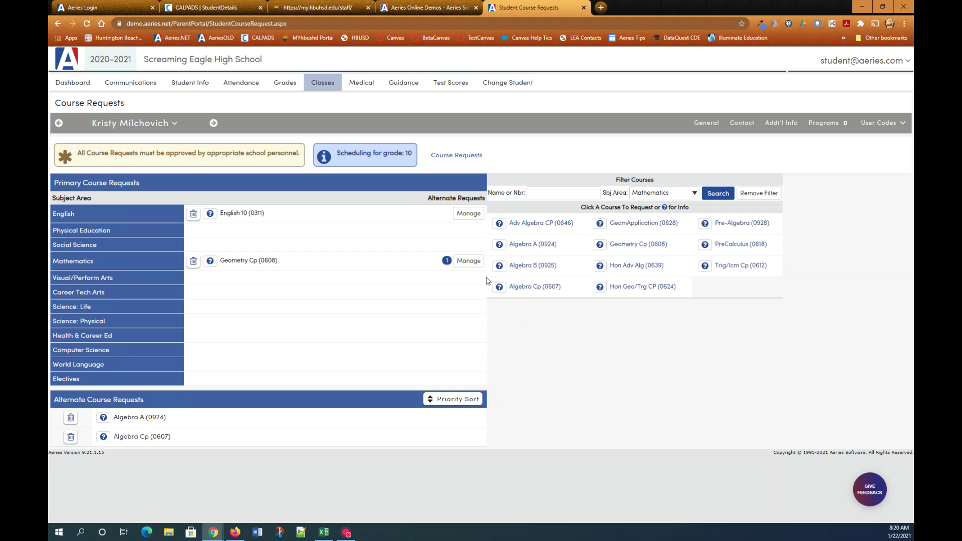
left_click(469, 261)
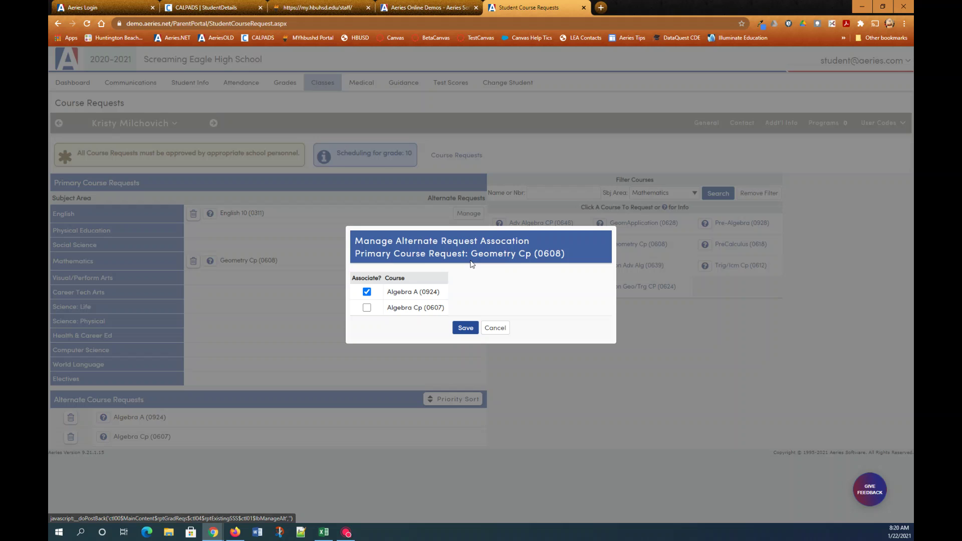
left_click(367, 307)
left_click(465, 327)
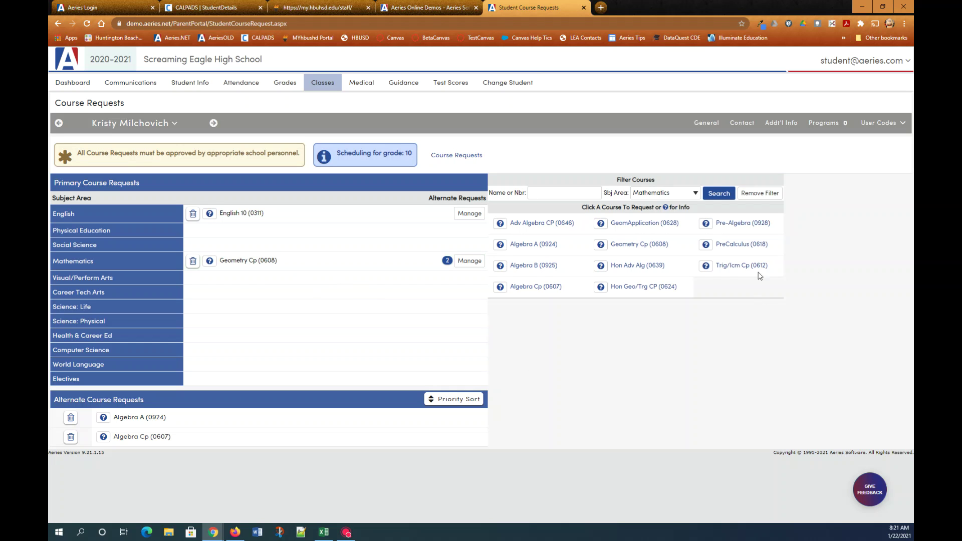
left_click(695, 193)
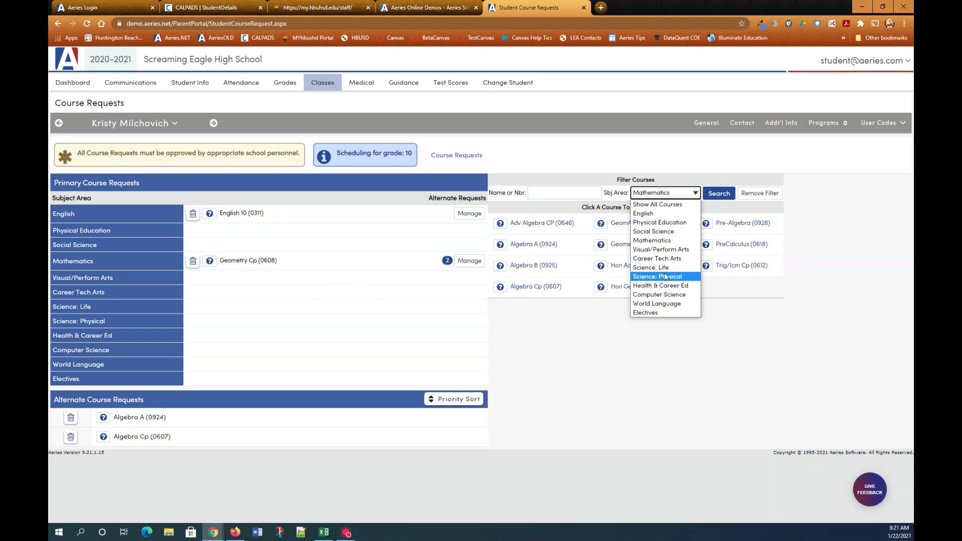
Filter to Physical Education; request Beg Dance (0017) as primary and PE (0011) as alternate
left_click(644, 224)
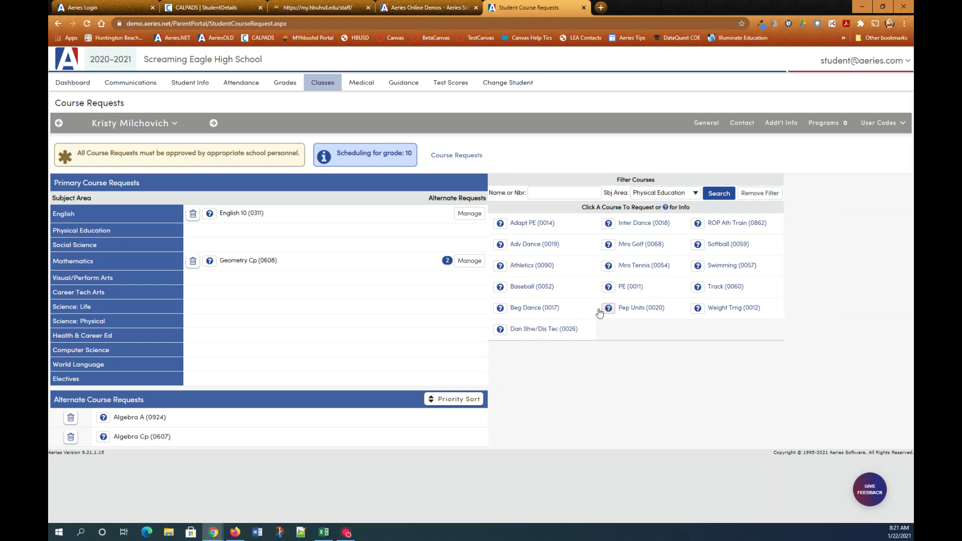
left_click(533, 310)
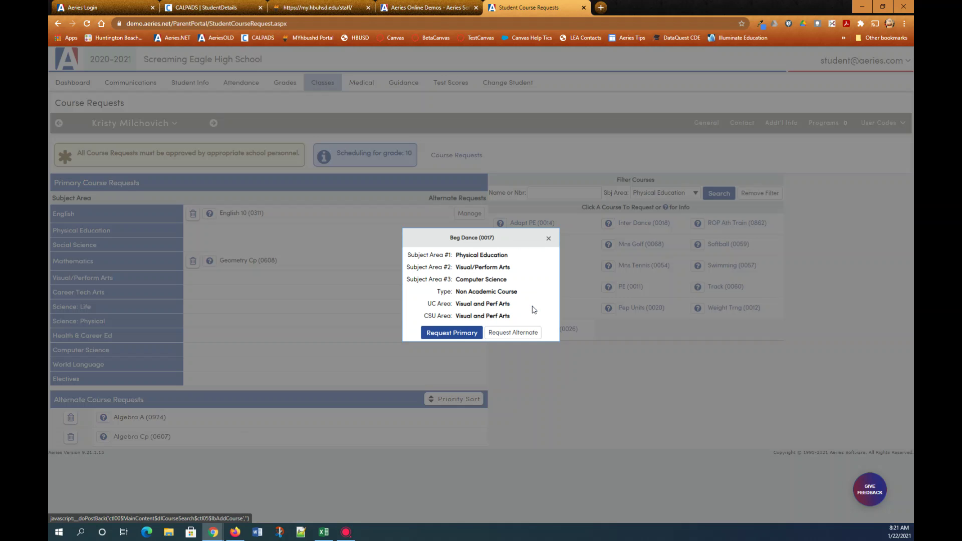
left_click(453, 333)
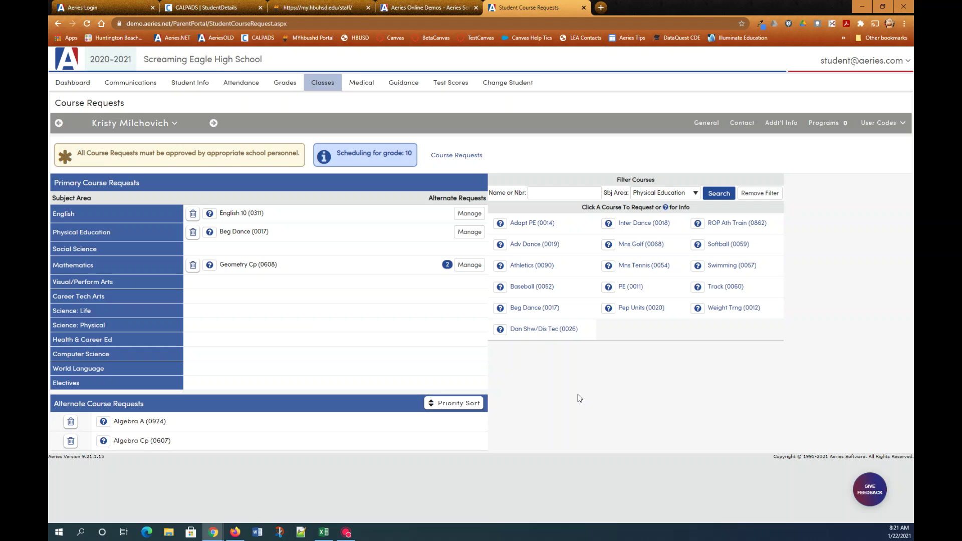
left_click(634, 286)
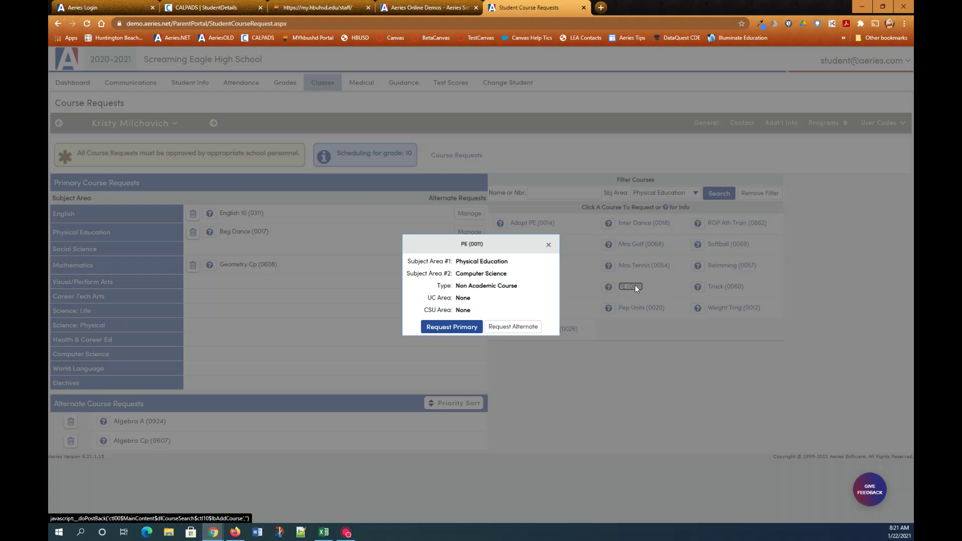
left_click(520, 330)
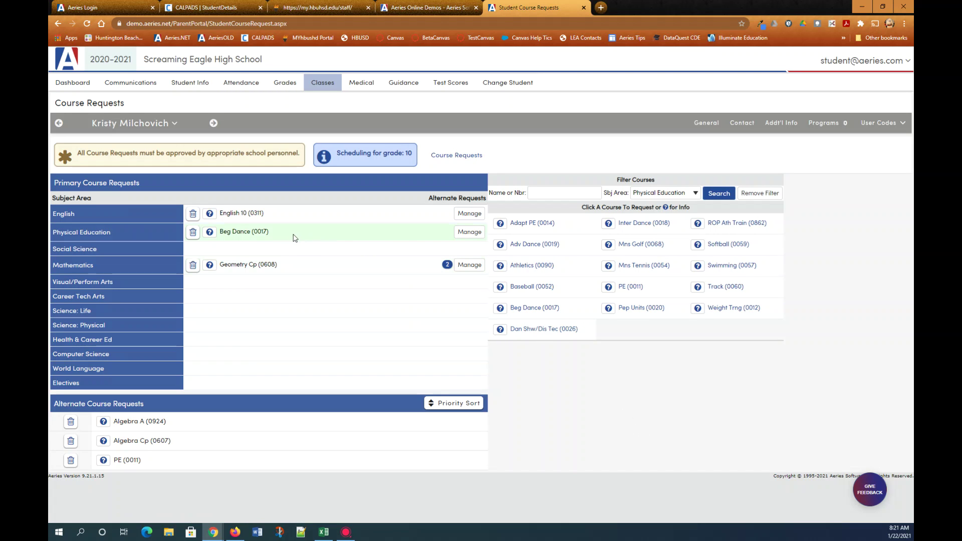
Link PE as Beg Dance's alternate, then start deleting the Beg Dance request
left_click(468, 232)
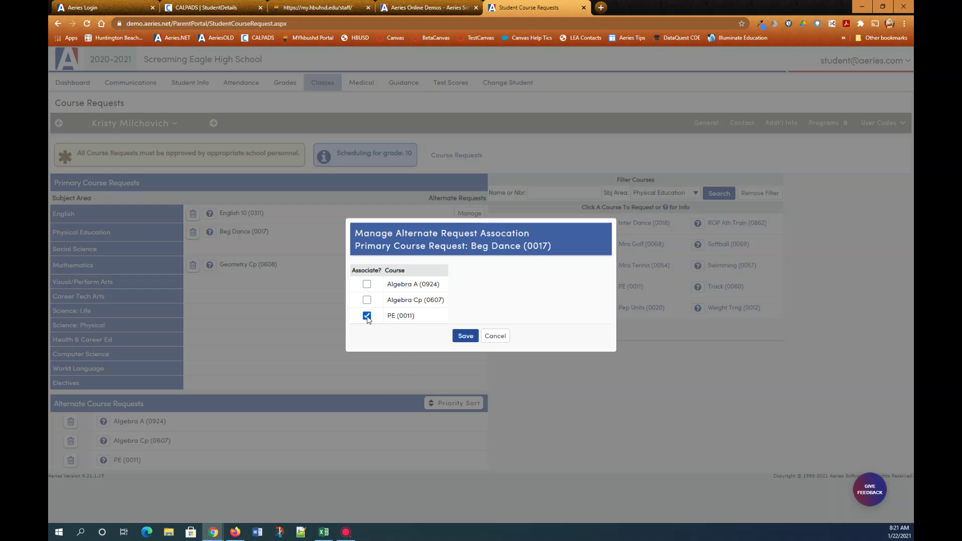
left_click(466, 339)
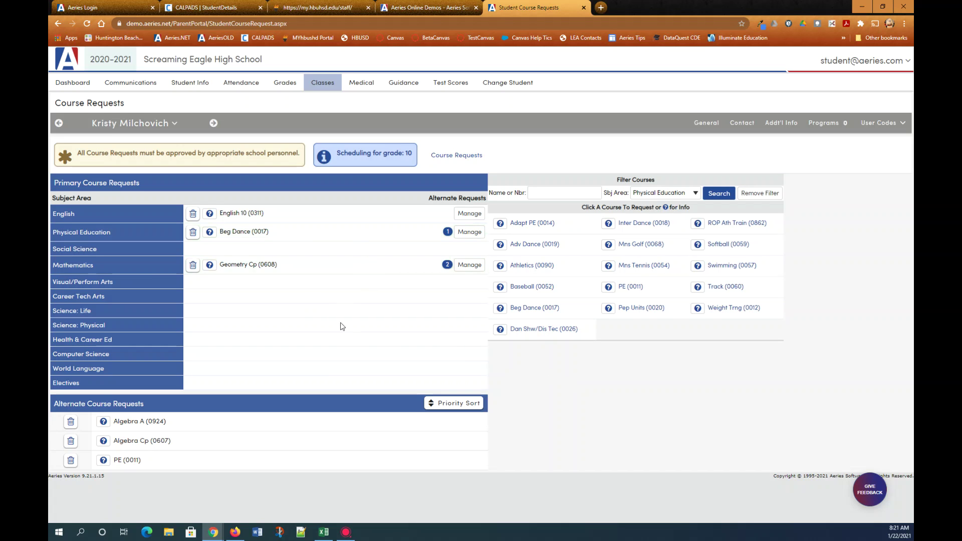
left_click(194, 233)
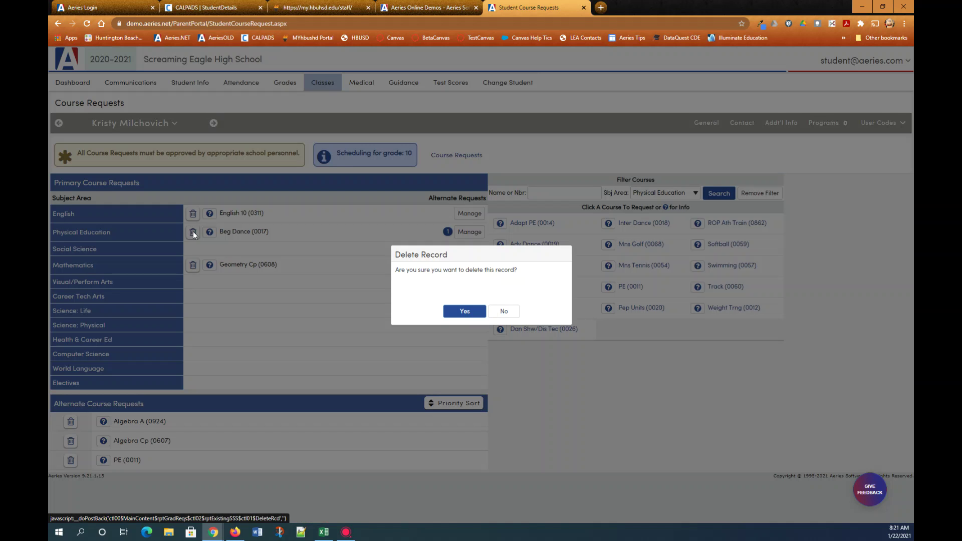
Delete Beg Dance, request PE (0011) as primary, and remove the duplicate PE alternate
left_click(457, 313)
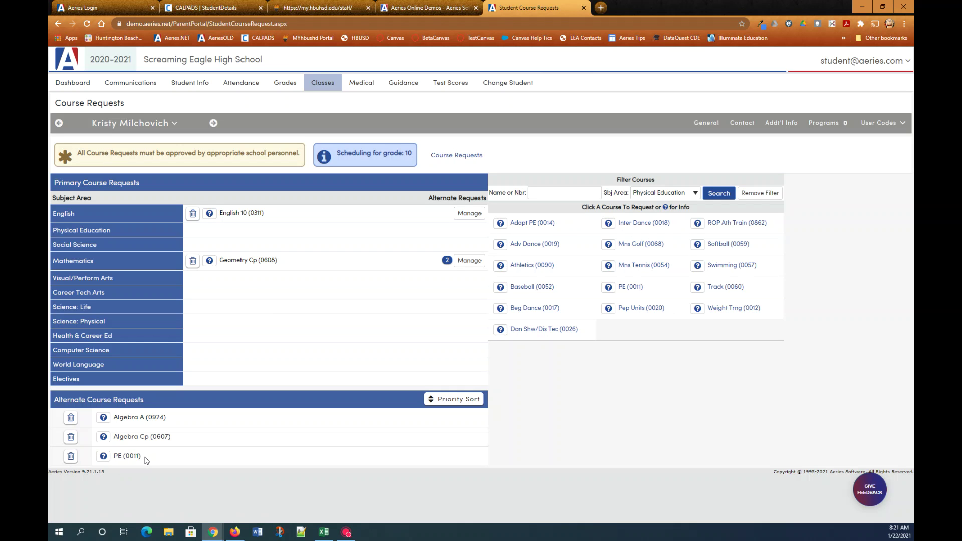
left_click(629, 287)
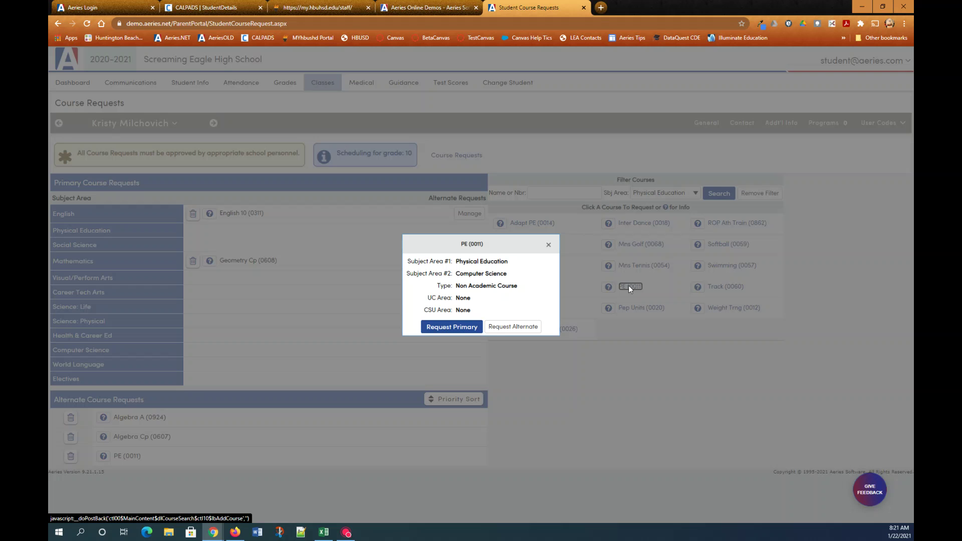
left_click(451, 328)
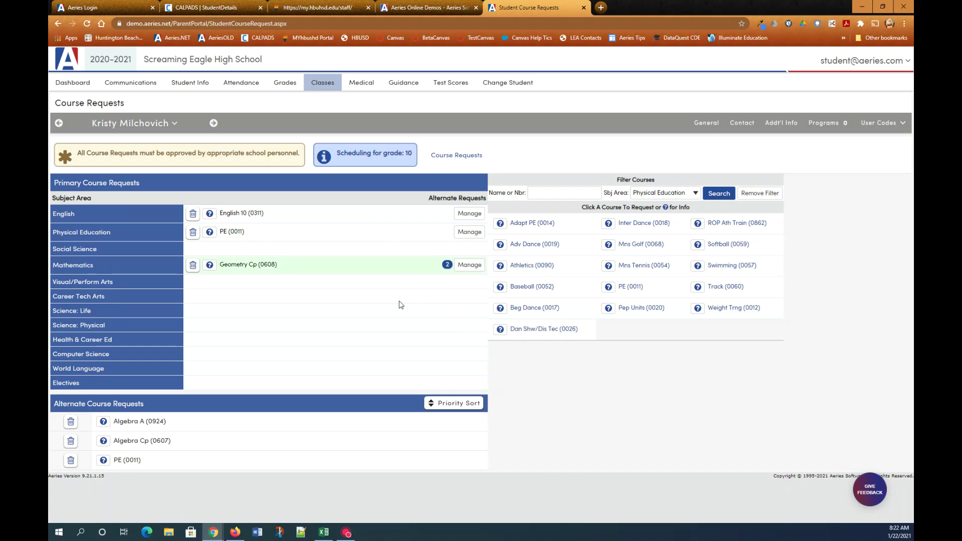
left_click(71, 461)
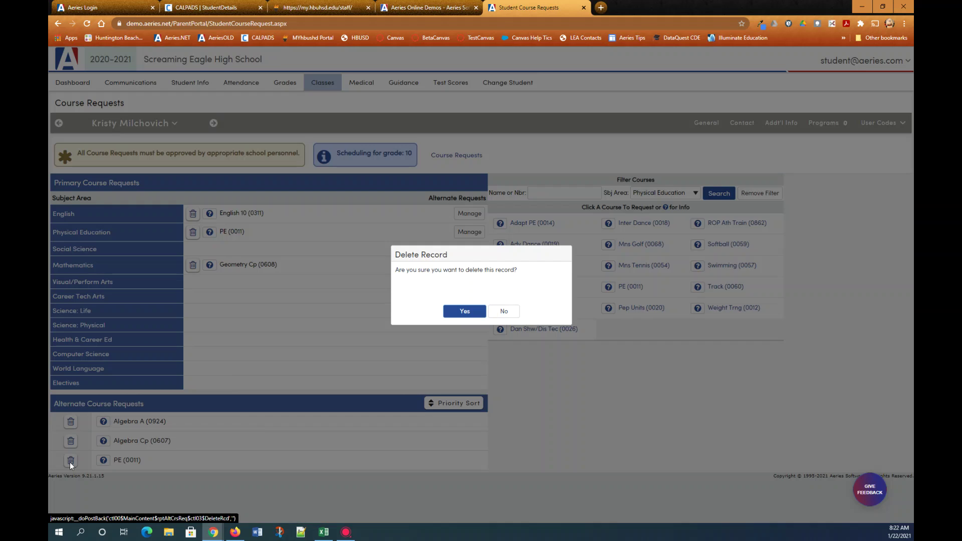
left_click(465, 311)
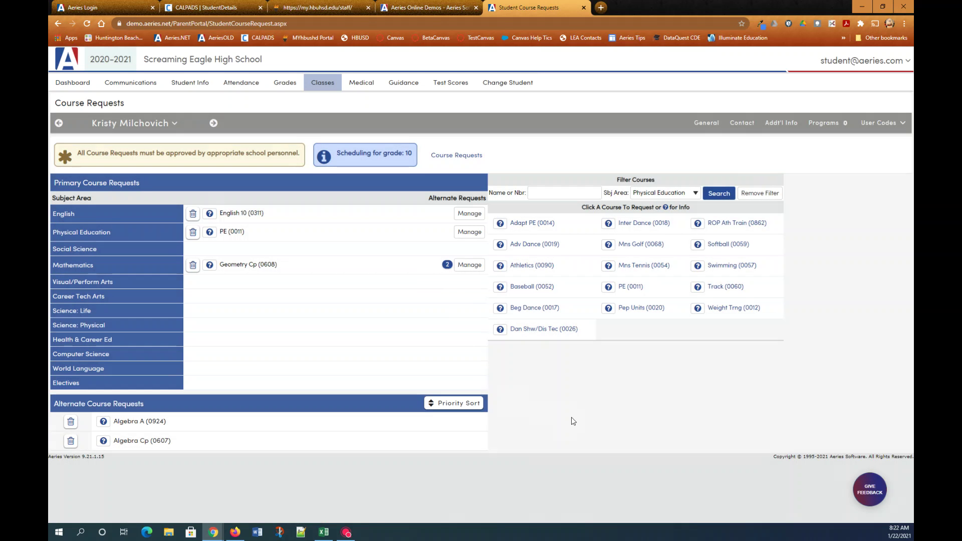